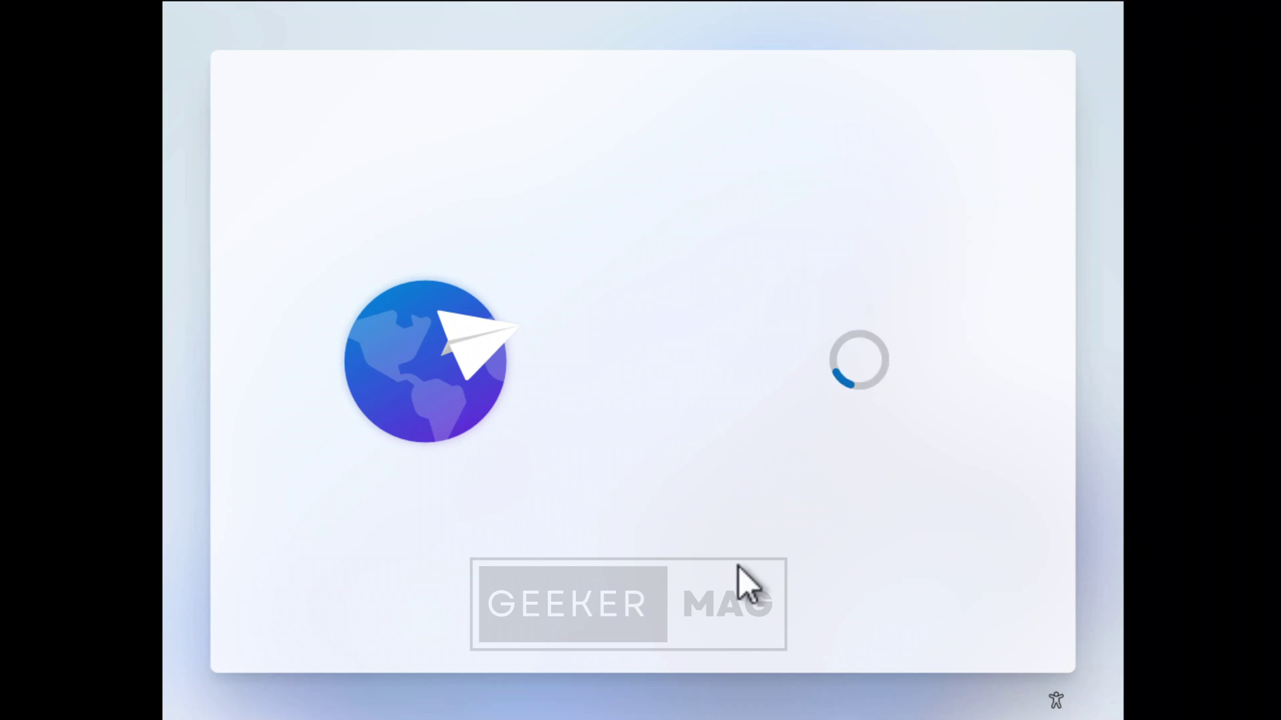
Skip naming the device and move past the following setup page.
{"action": "left_click", "coordinate": [857, 616]}
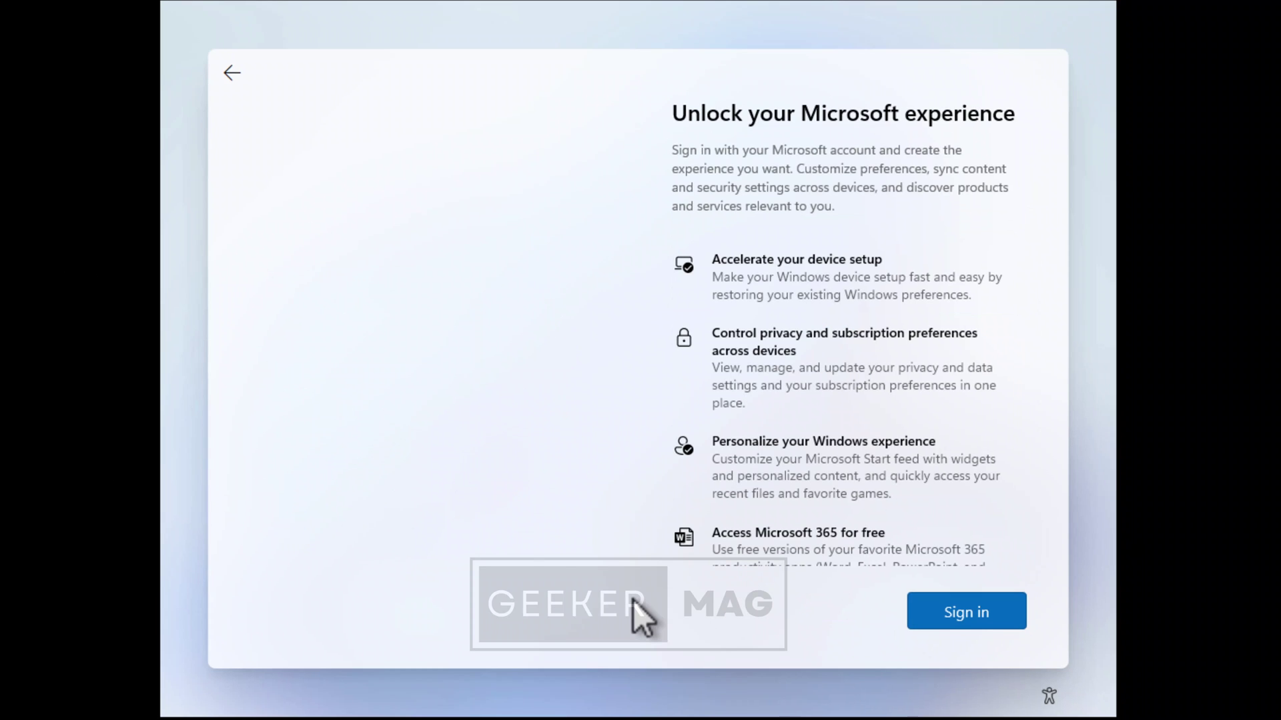
{"action": "scroll", "coordinate": [836, 424], "scroll_direction": "down", "scroll_amount": 2}
{"action": "left_click", "coordinate": [913, 617]}
Run OOBE\BYPASSNRO in an administrator Command Prompt to restart setup.
{"action": "key", "text": "shift+F10"}
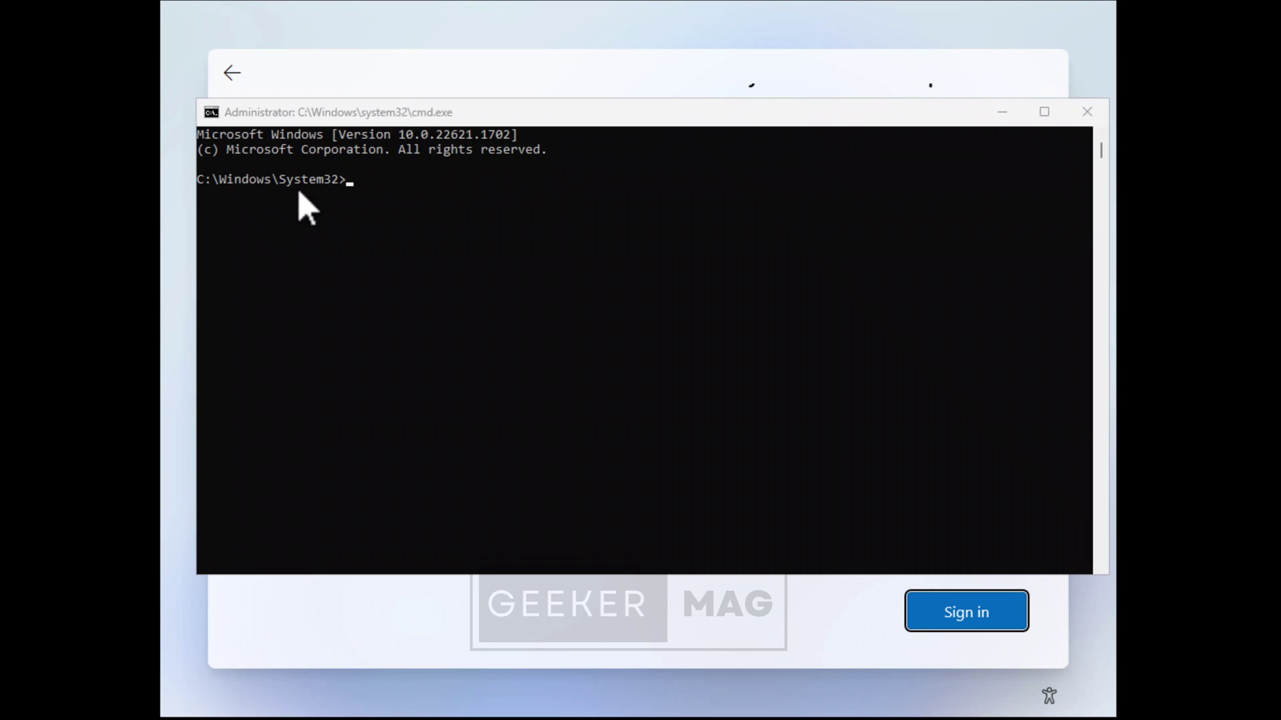
{"action": "left_click", "coordinate": [408, 120]}
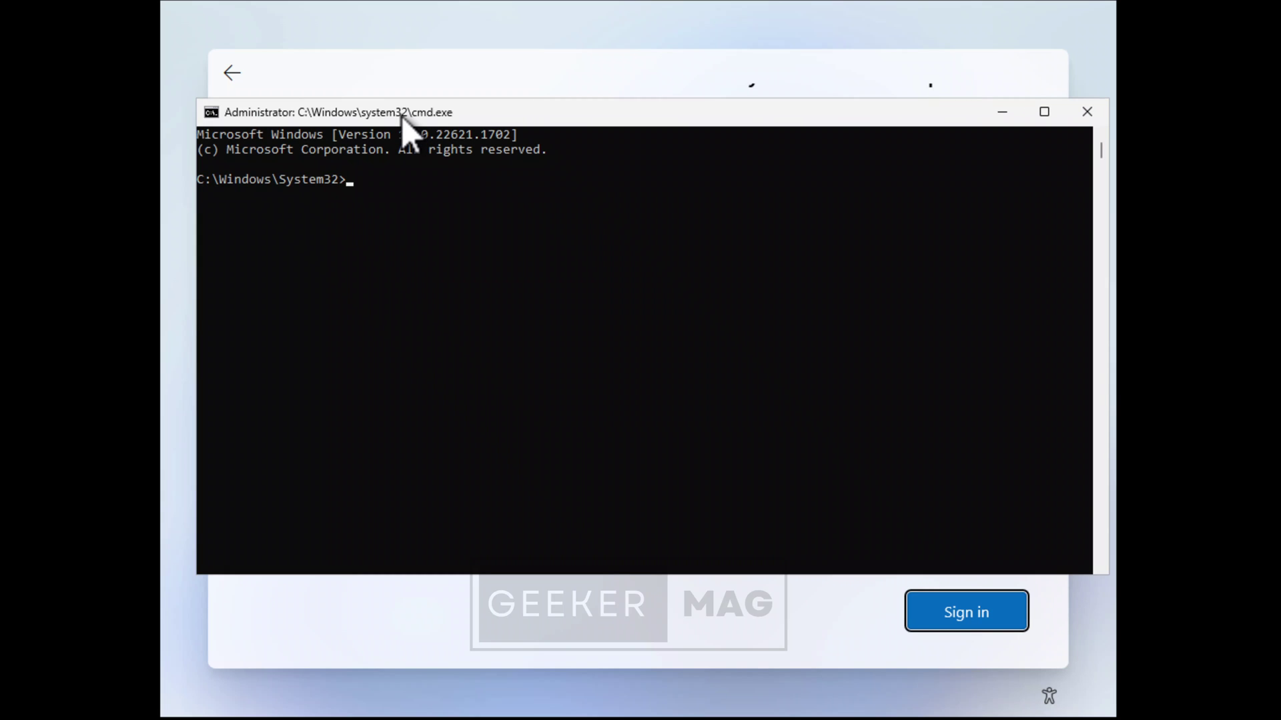
{"action": "type", "text": "OOBE\\BYPASSNRO"}
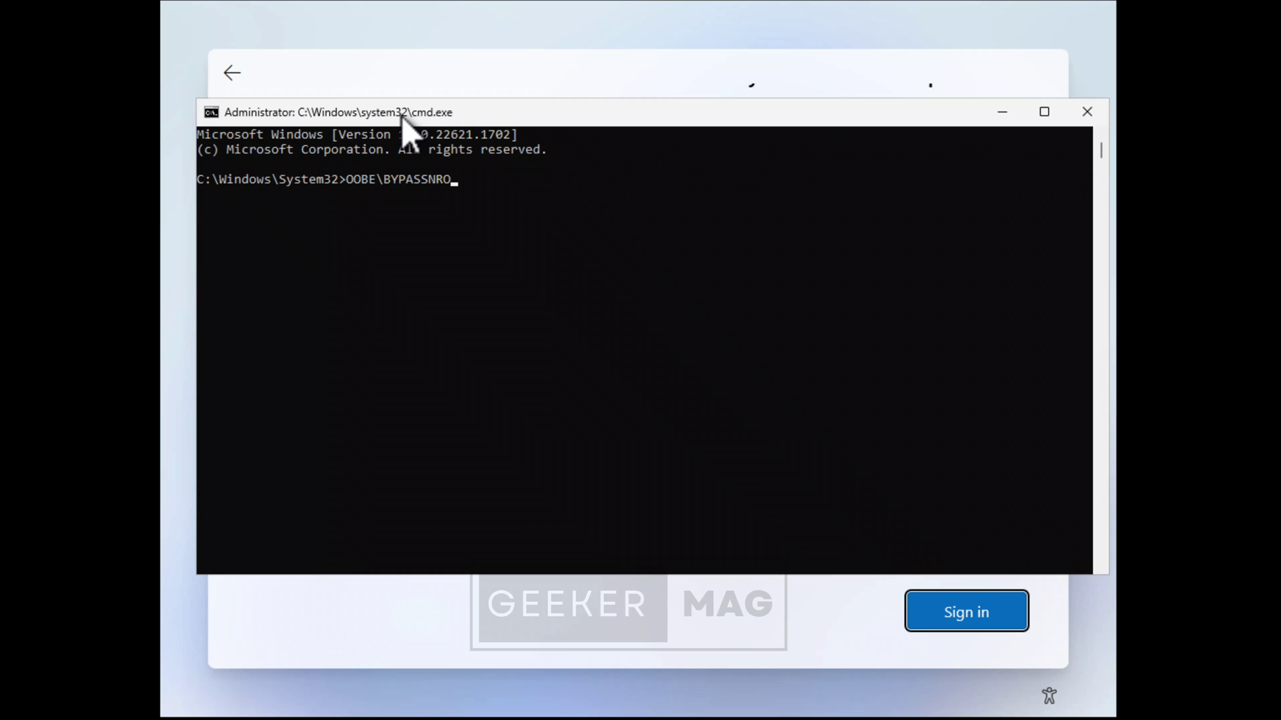
{"action": "key", "text": "Return"}
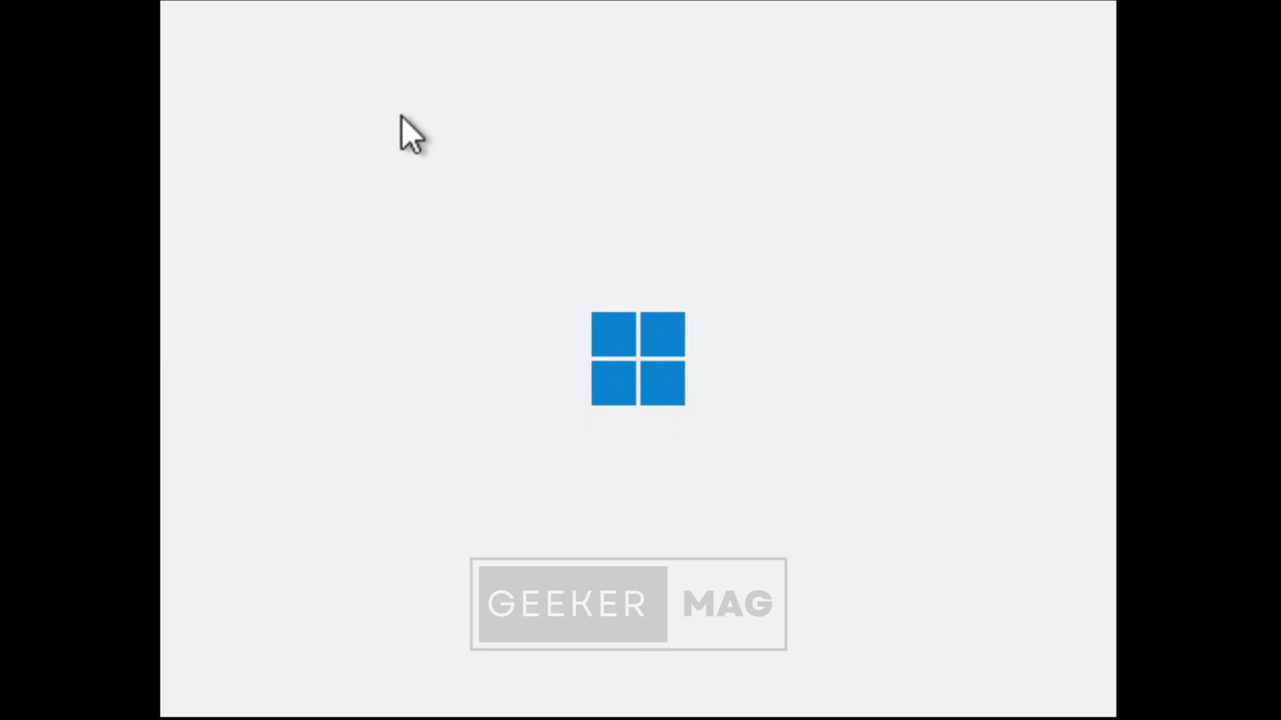
Accept the suggested country/region and keyboard layout, then continue toward a local account.
{"action": "left_click", "coordinate": [1014, 611]}
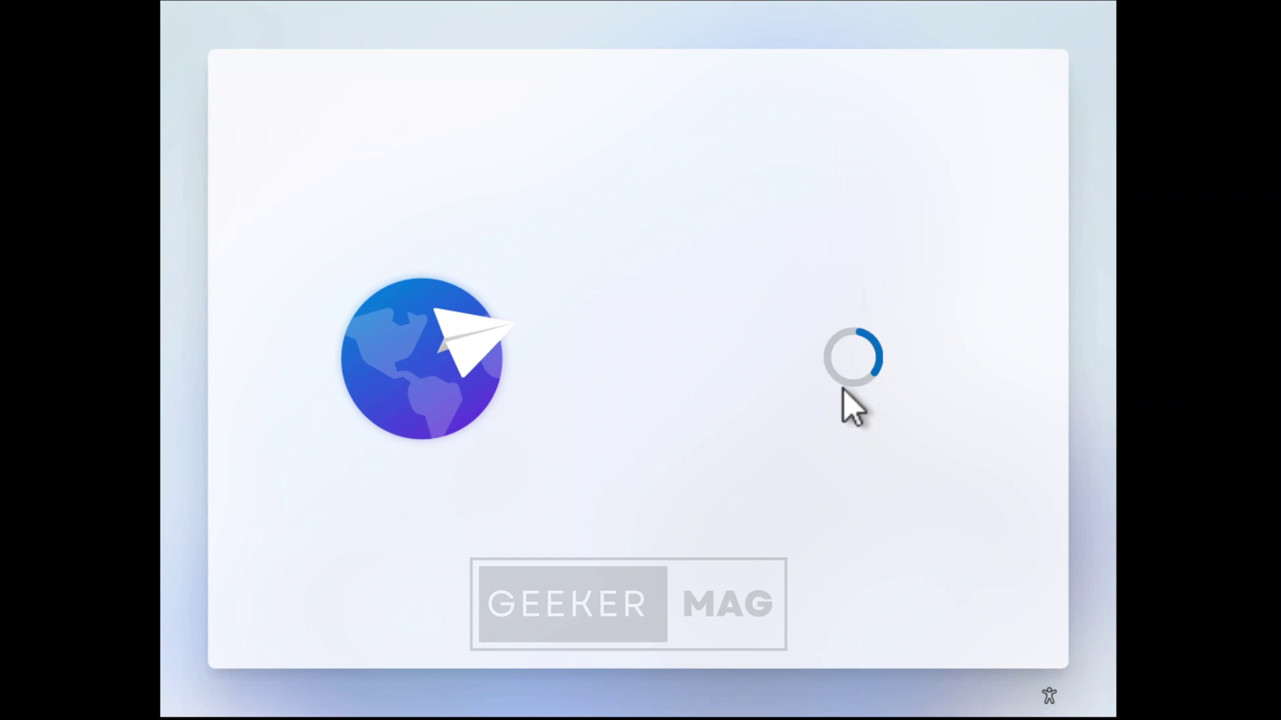
{"action": "left_click", "coordinate": [974, 623]}
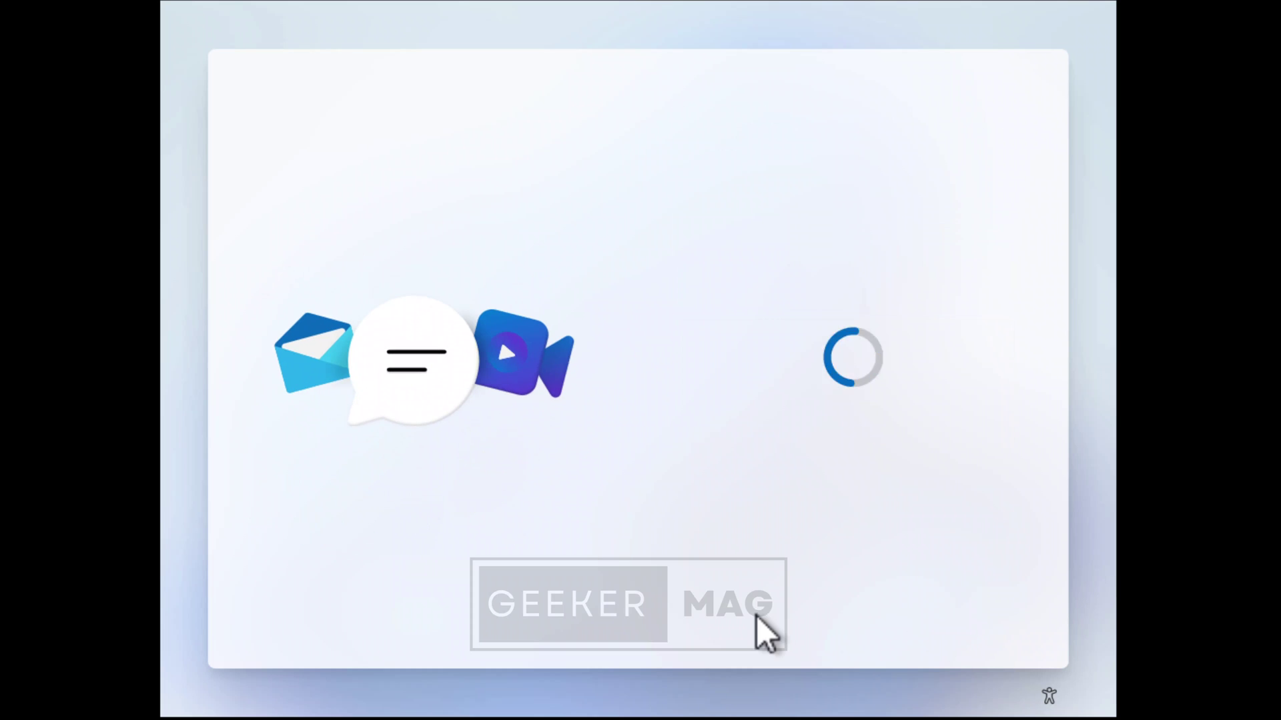
{"action": "left_click", "coordinate": [963, 625]}
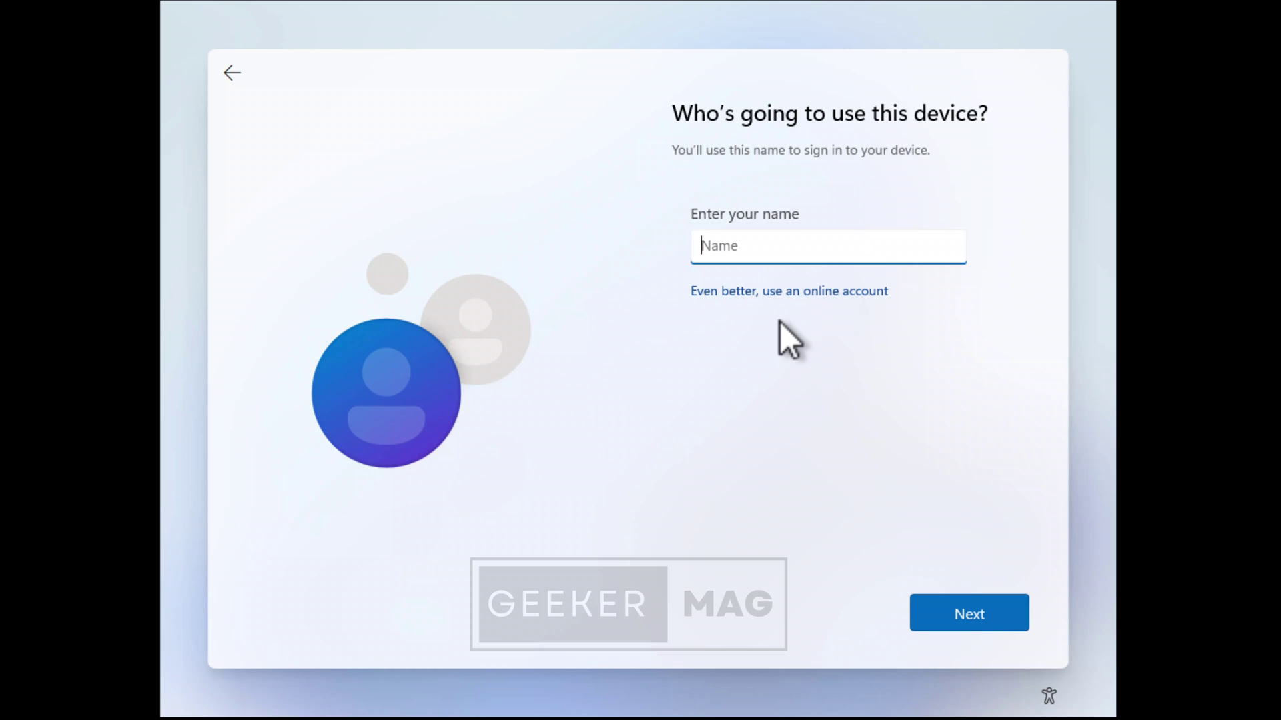
Name the local account 'geekermag' and enter and confirm its password.
{"action": "type", "text": "geekermag"}
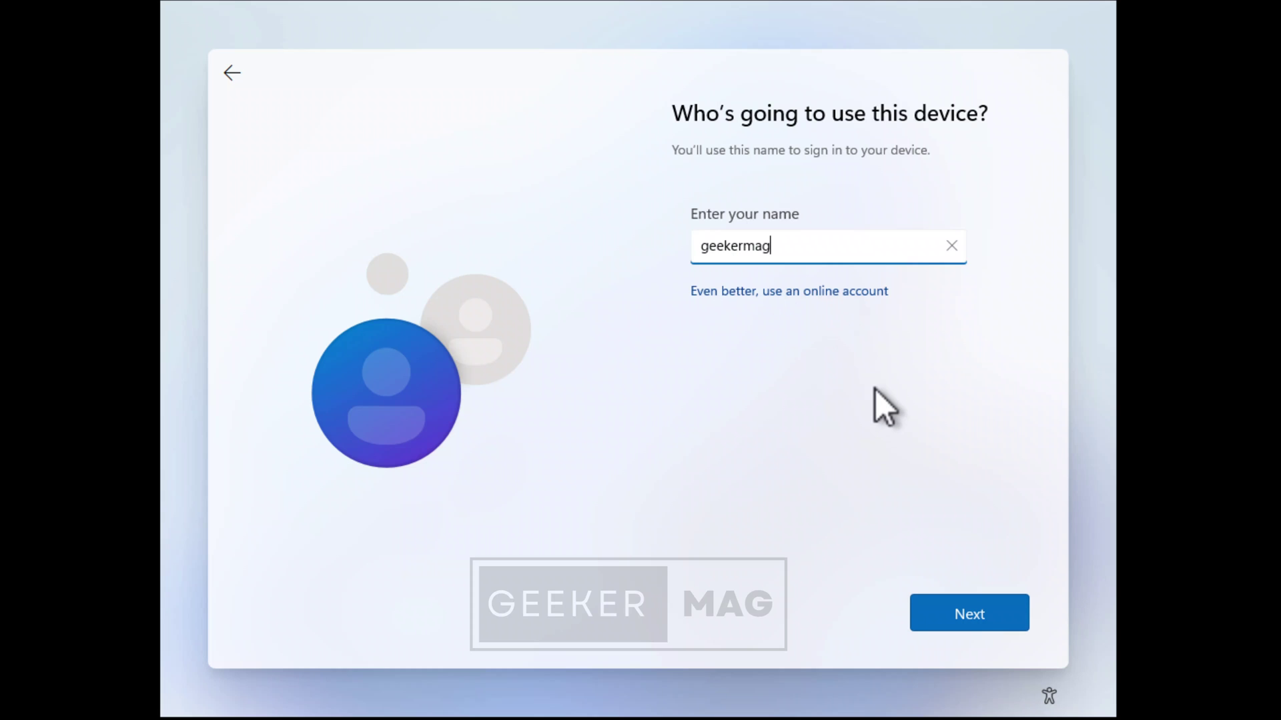
{"action": "left_click", "coordinate": [964, 625]}
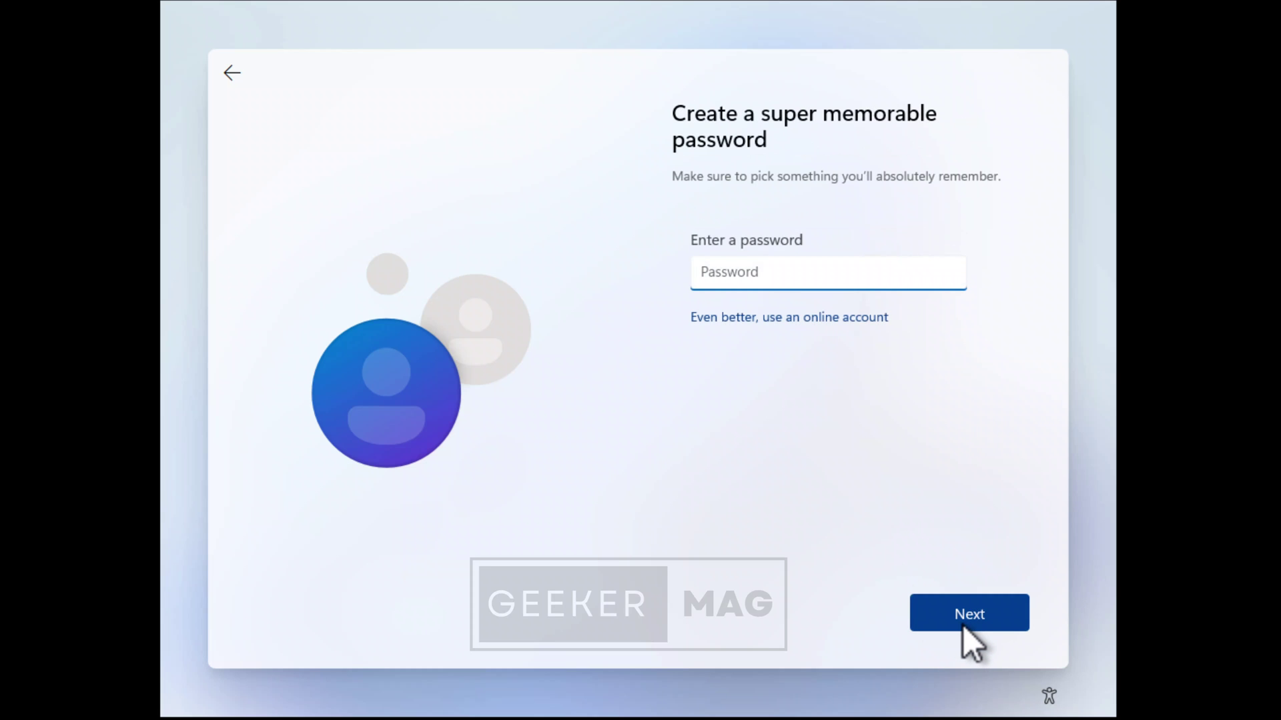
{"action": "type", "text": "•••"}
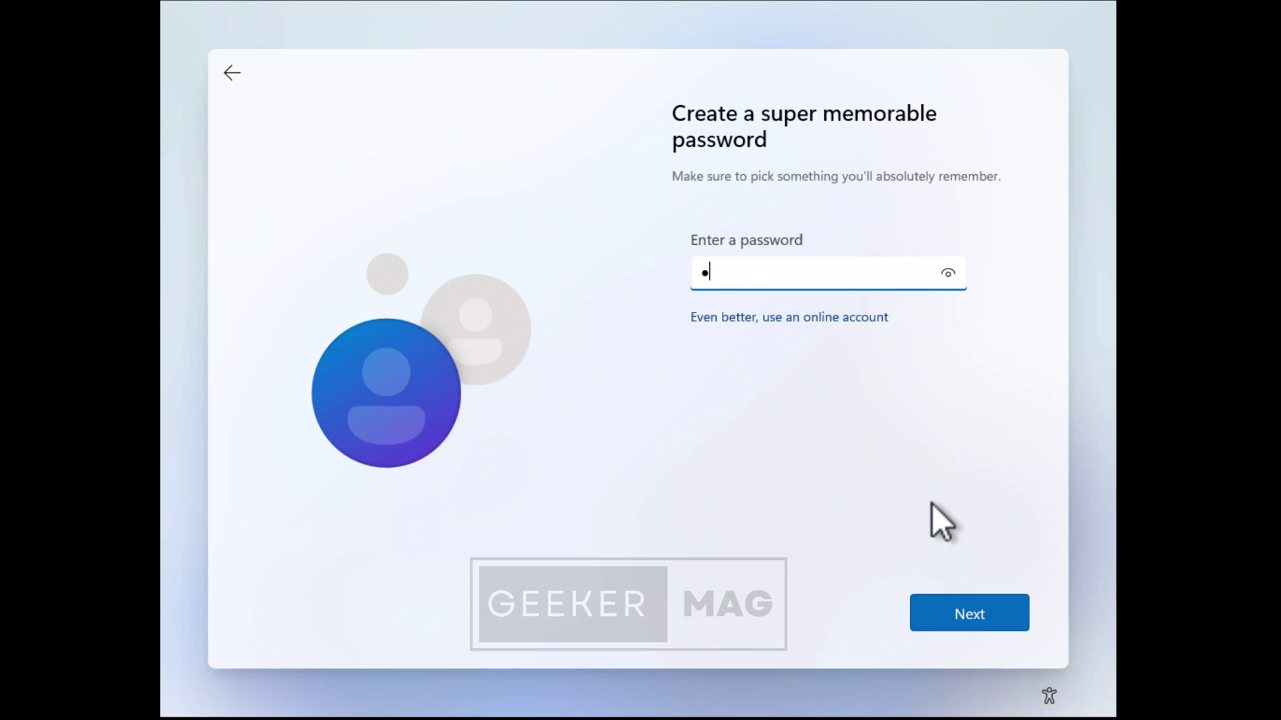
{"action": "type", "text": "•••••••"}
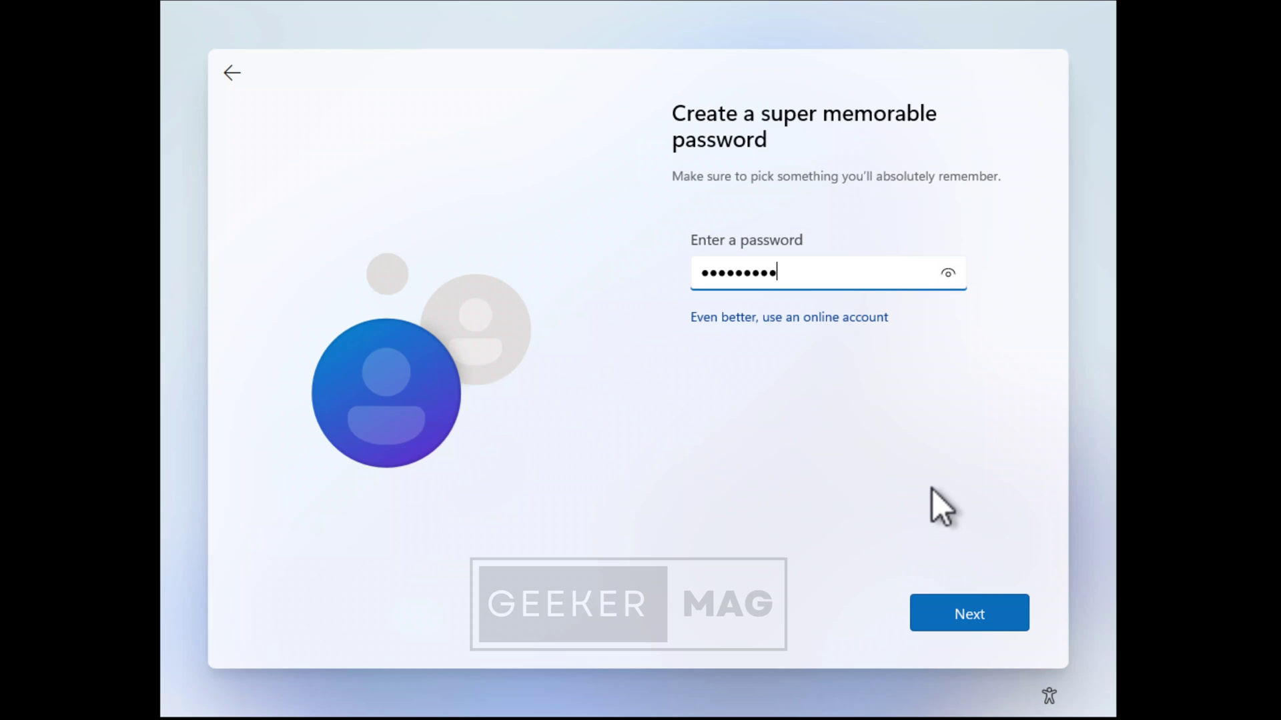
{"action": "left_click", "coordinate": [998, 623]}
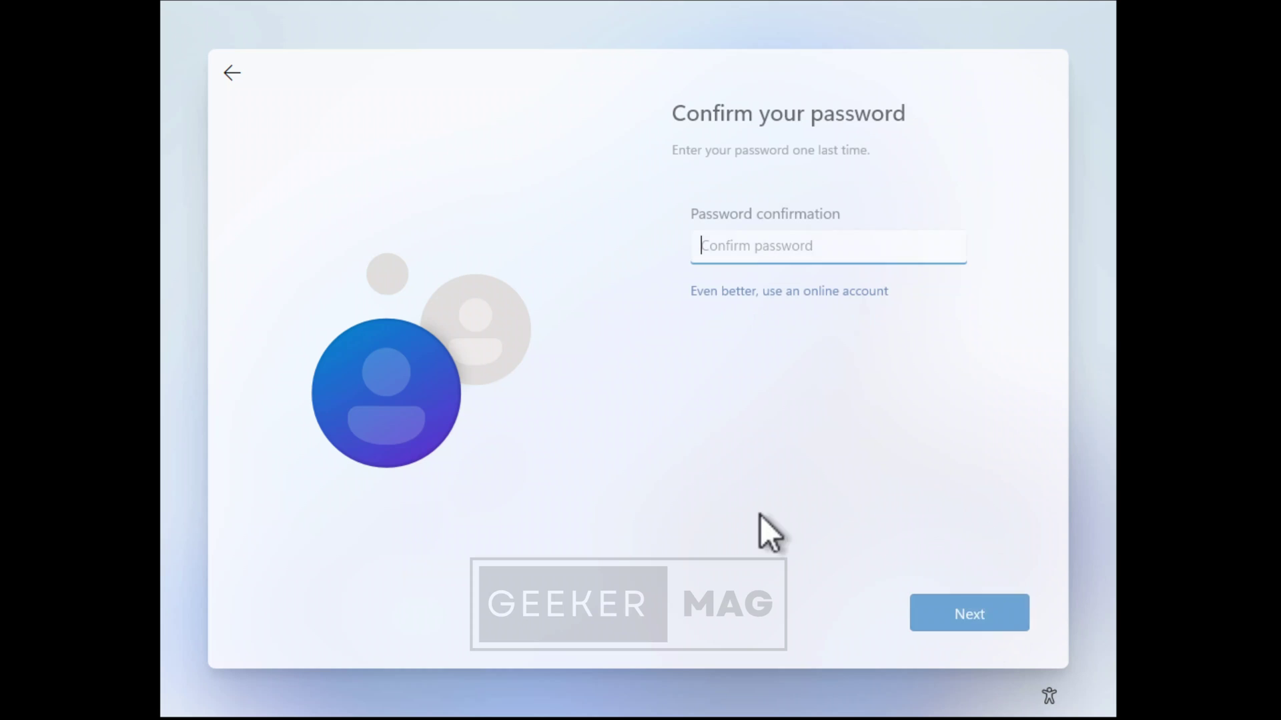
{"action": "type", "text": "•••••"}
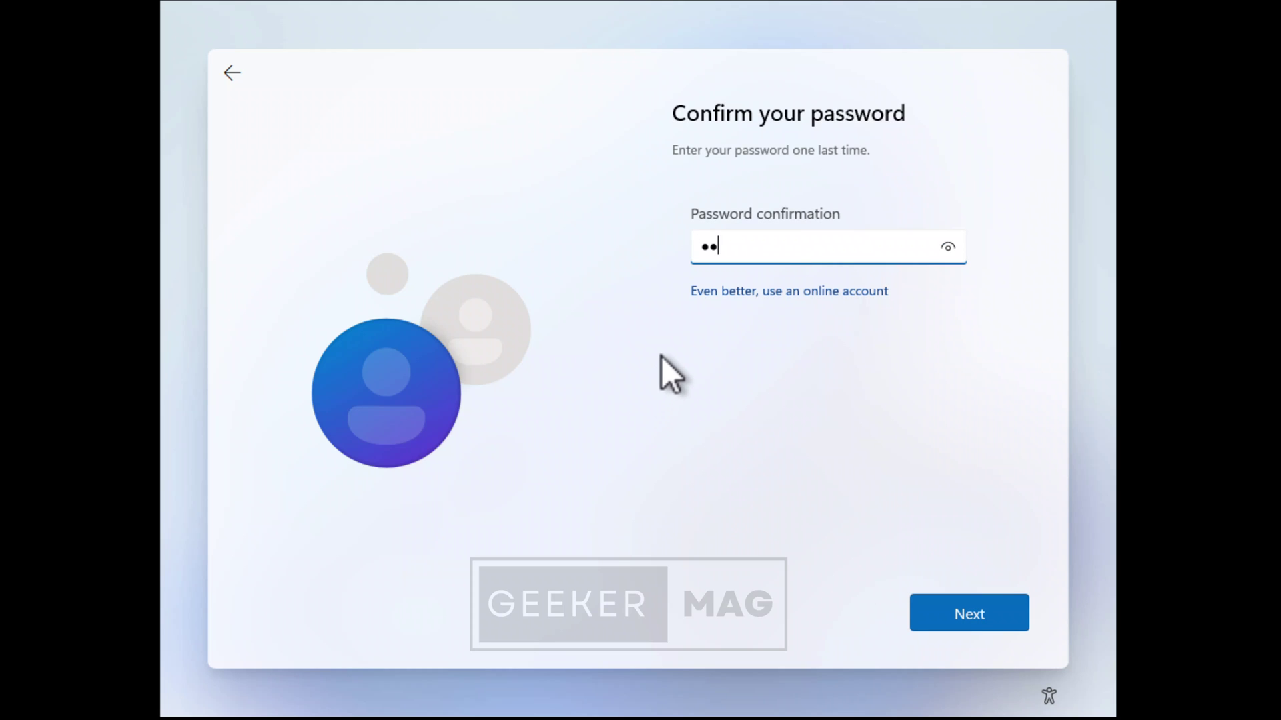
{"action": "type", "text": "•••••"}
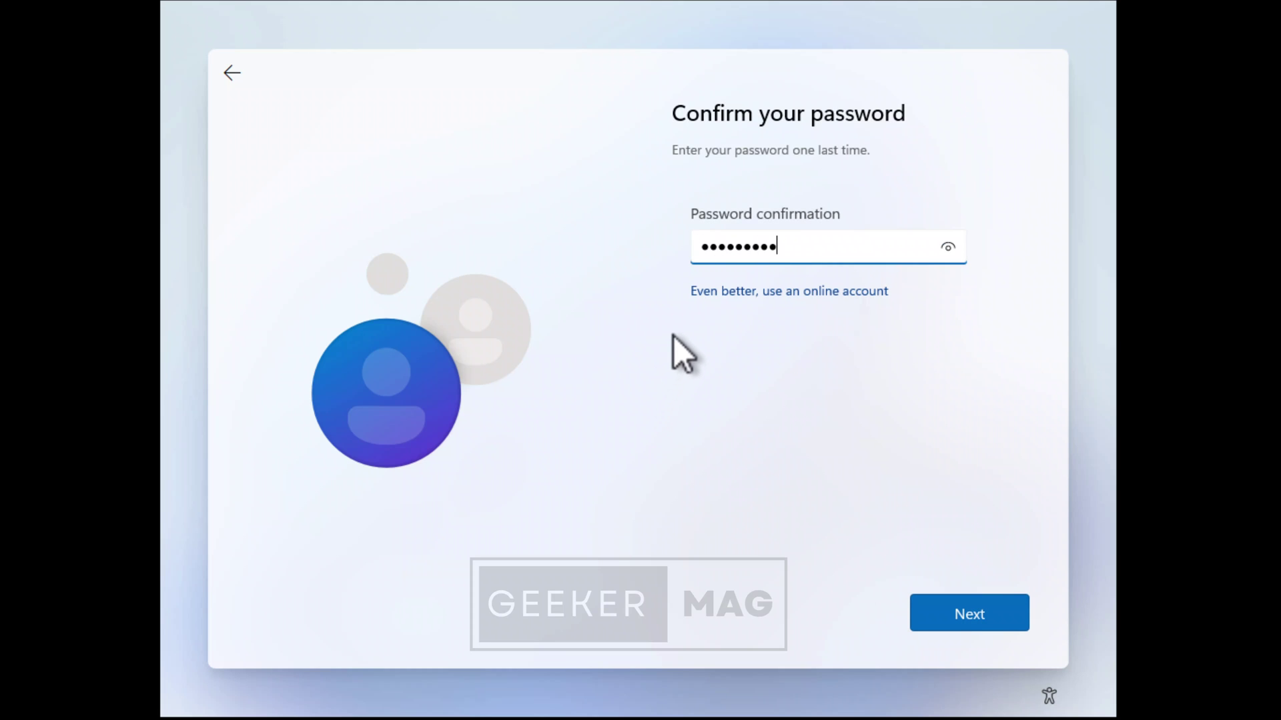
{"action": "type", "text": "•"}
{"action": "key", "text": "Return"}
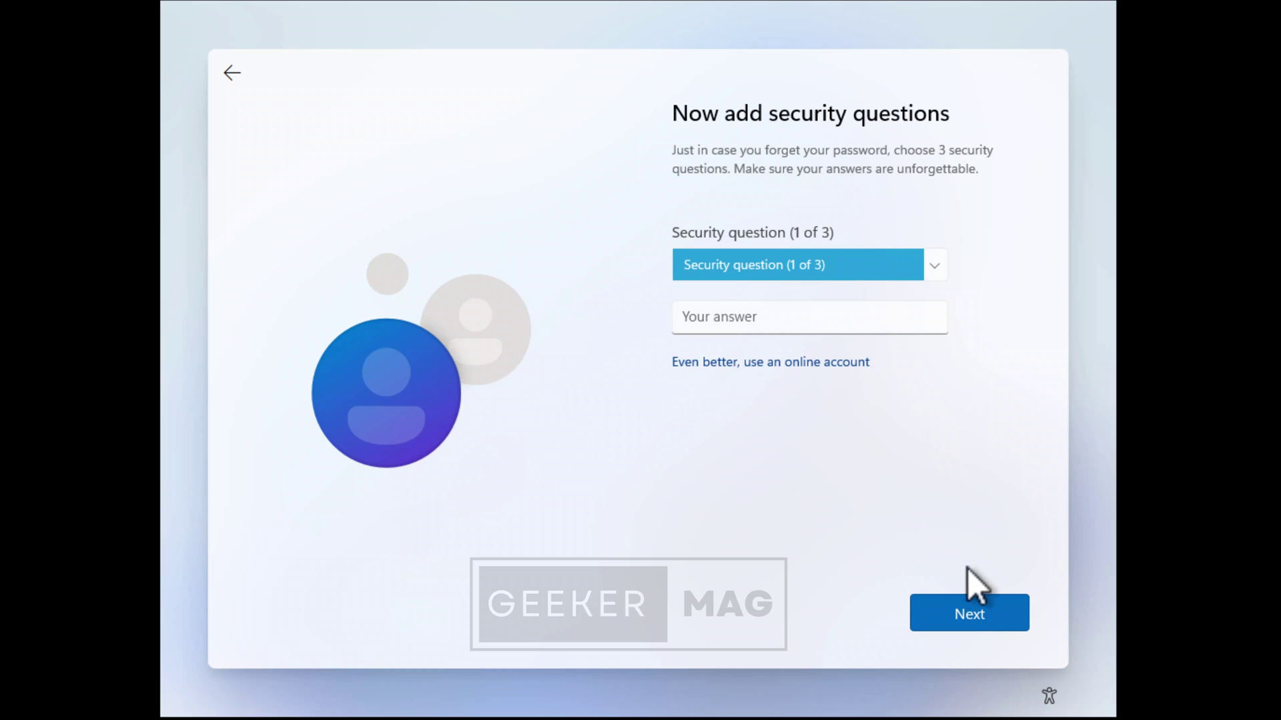
Choose the first pet's name security question and enter its answer.
{"action": "left_click", "coordinate": [979, 617]}
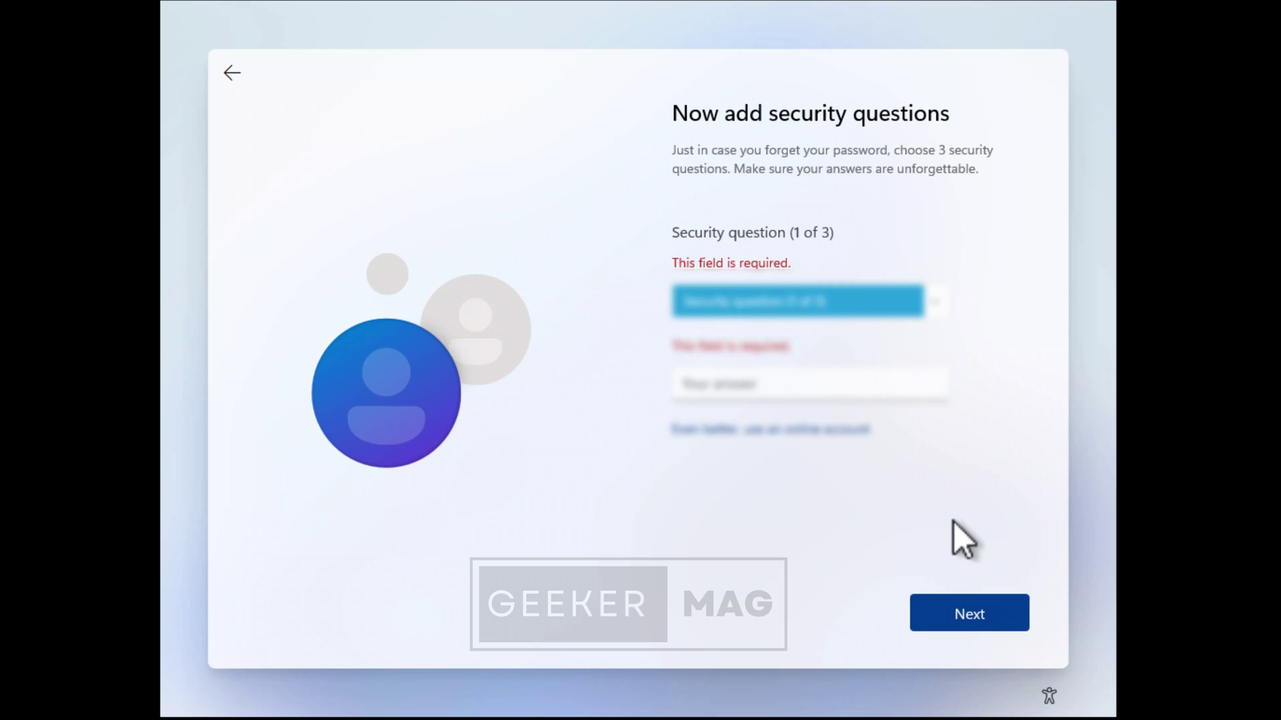
{"action": "left_click", "coordinate": [880, 312]}
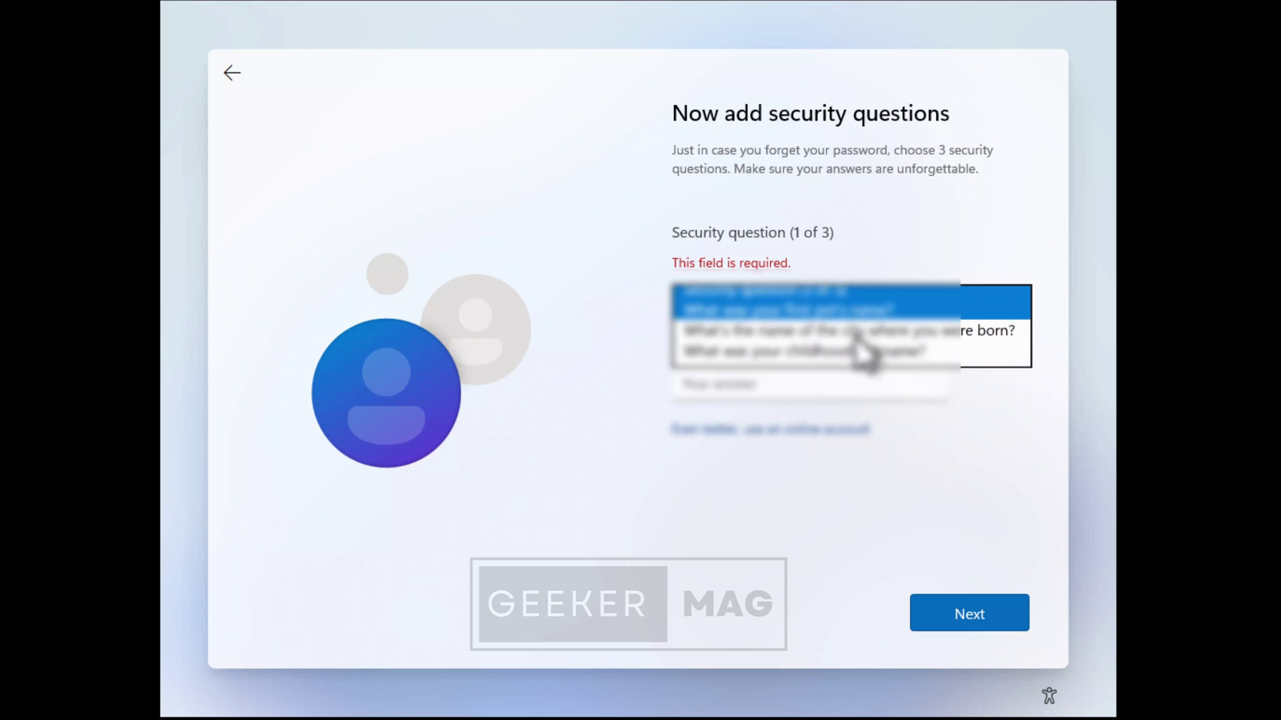
{"action": "left_click", "coordinate": [858, 315]}
{"action": "left_click", "coordinate": [851, 382]}
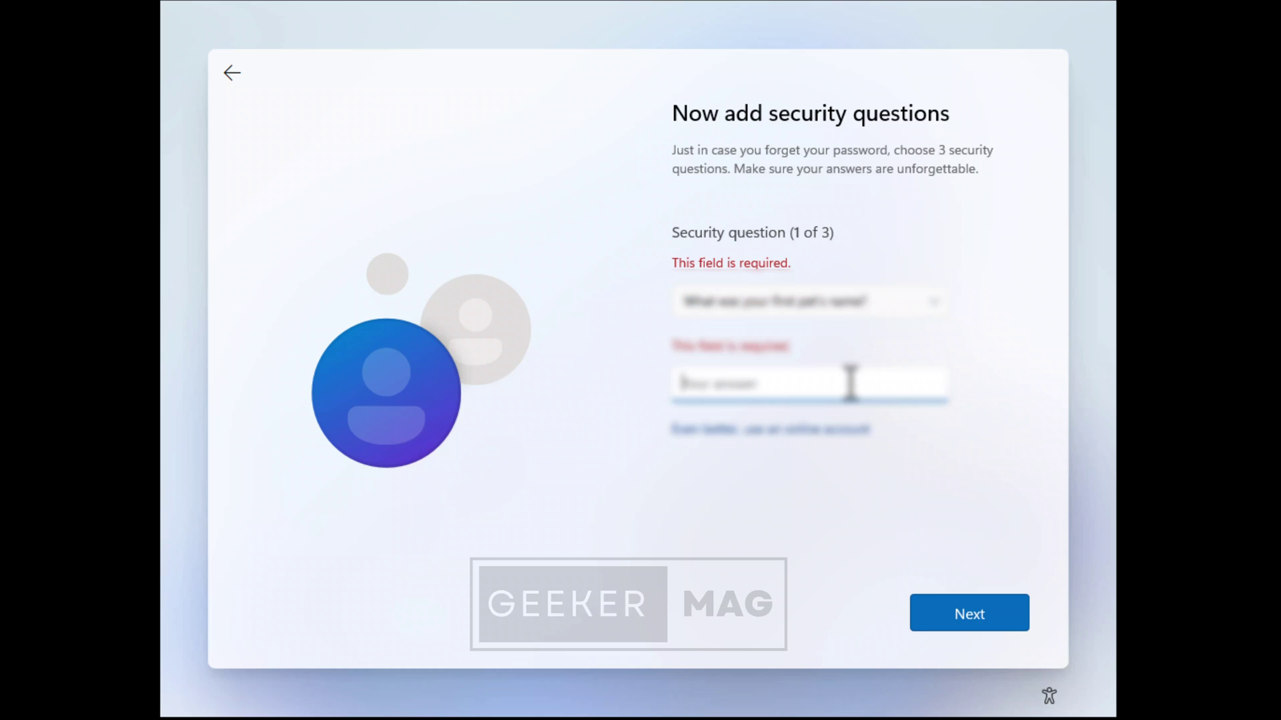
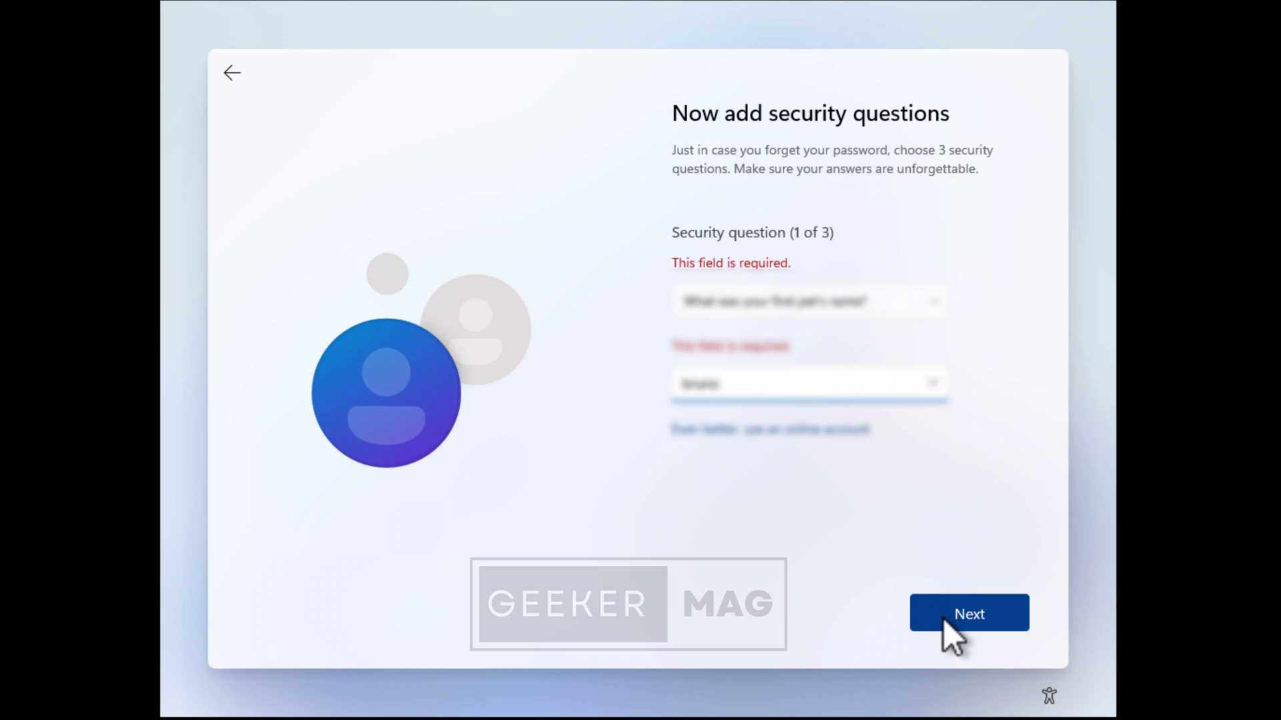
{"action": "left_click", "coordinate": [944, 618]}
Choose the city-where-you-were-born question as the second and answer it.
{"action": "left_click", "coordinate": [792, 276]}
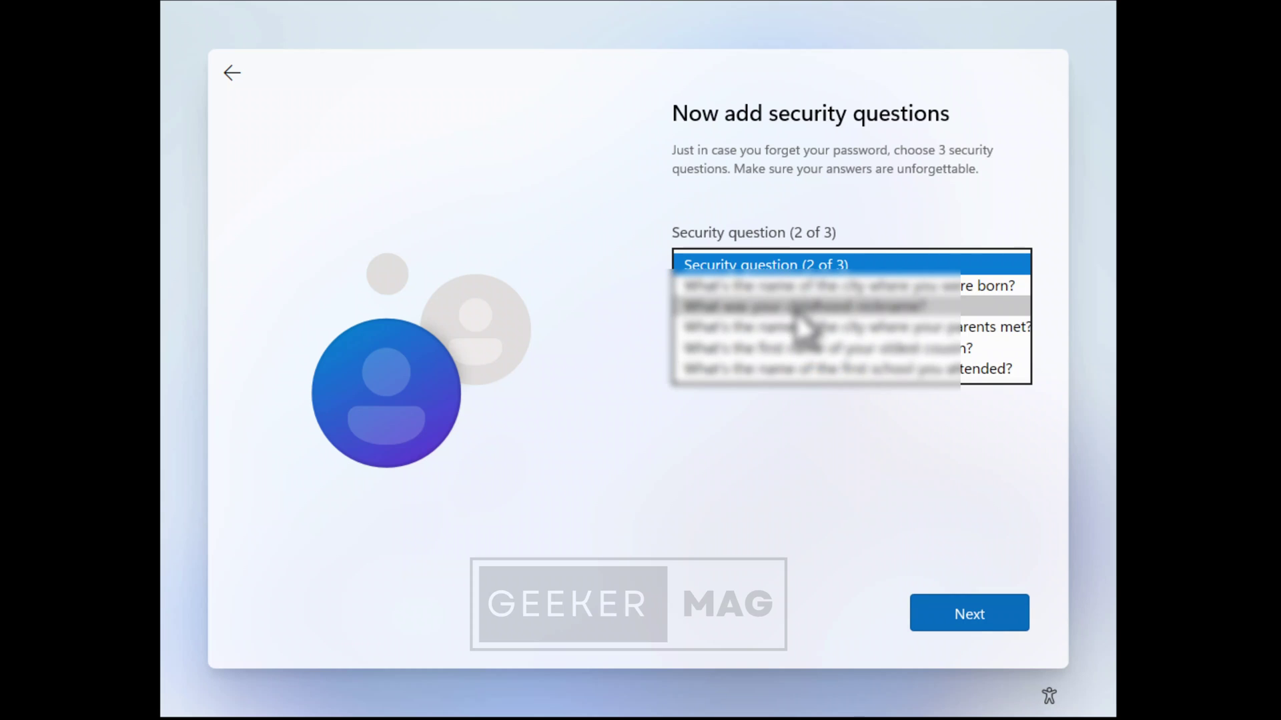
{"action": "left_click", "coordinate": [803, 287]}
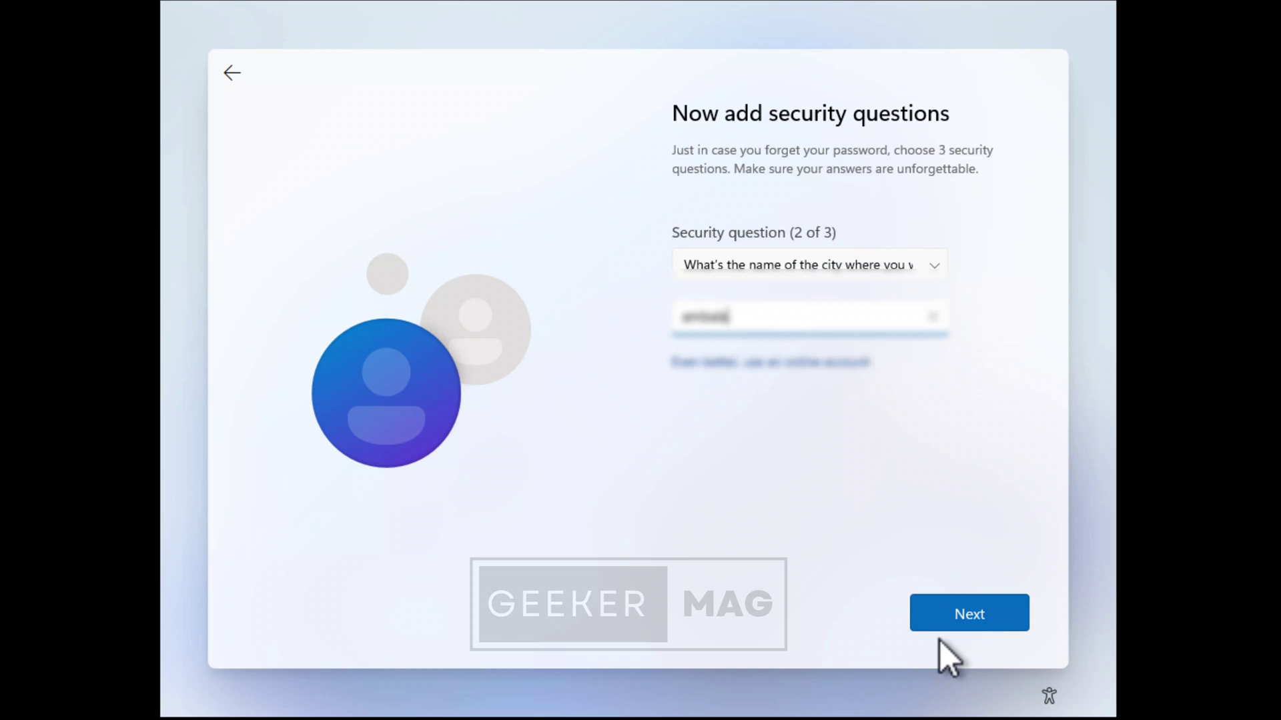
{"action": "left_click", "coordinate": [944, 616]}
Choose the childhood nickname question as the third, answer it, and submit all three.
{"action": "left_click", "coordinate": [790, 275]}
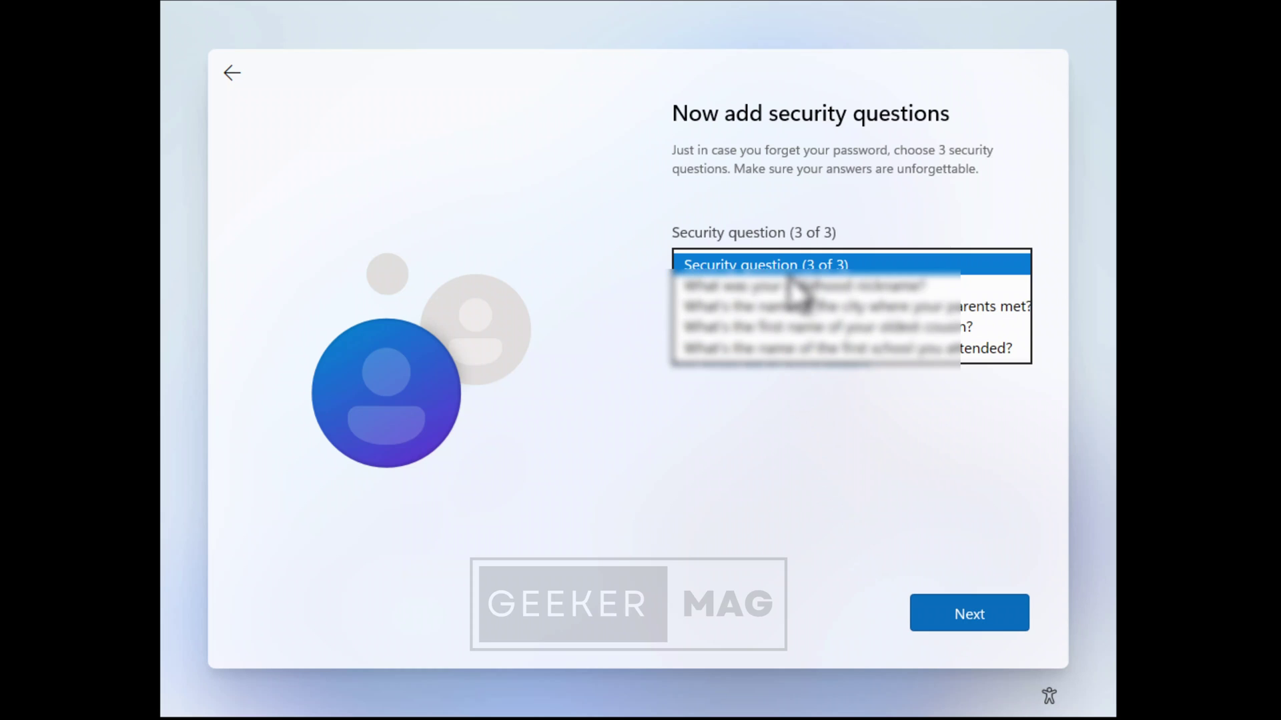
{"action": "left_click", "coordinate": [801, 353]}
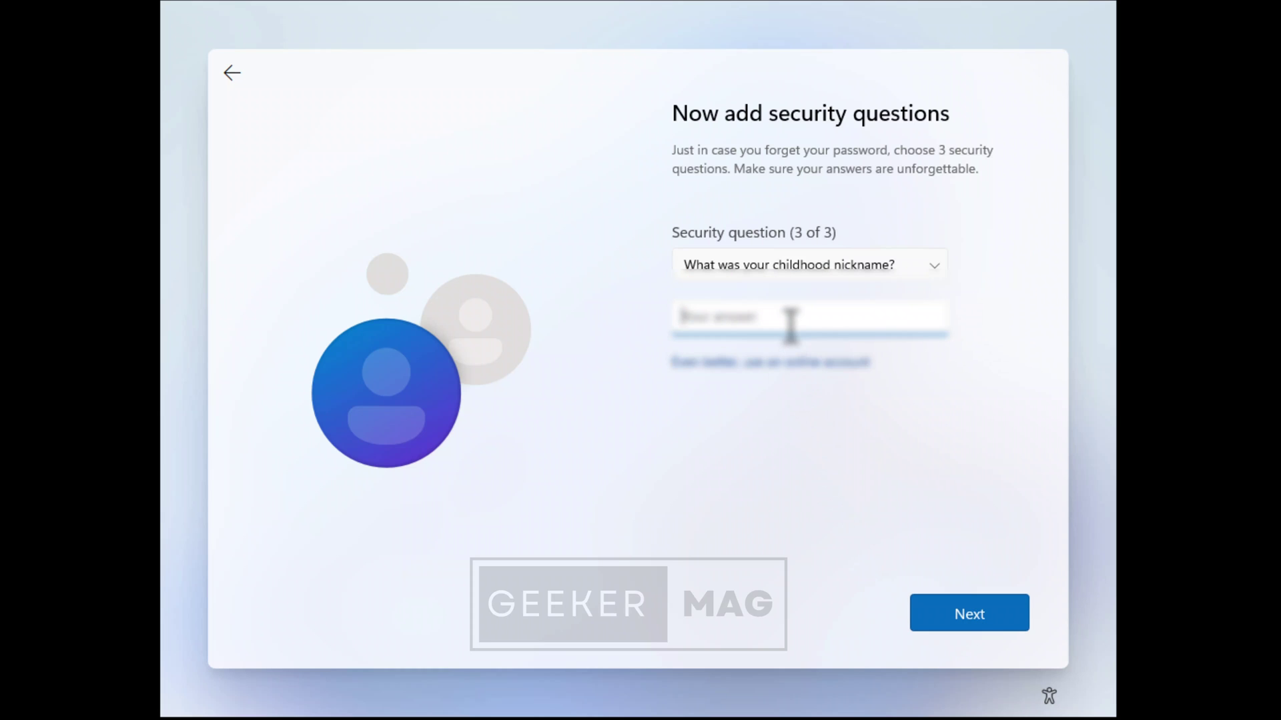
{"action": "left_click", "coordinate": [992, 613]}
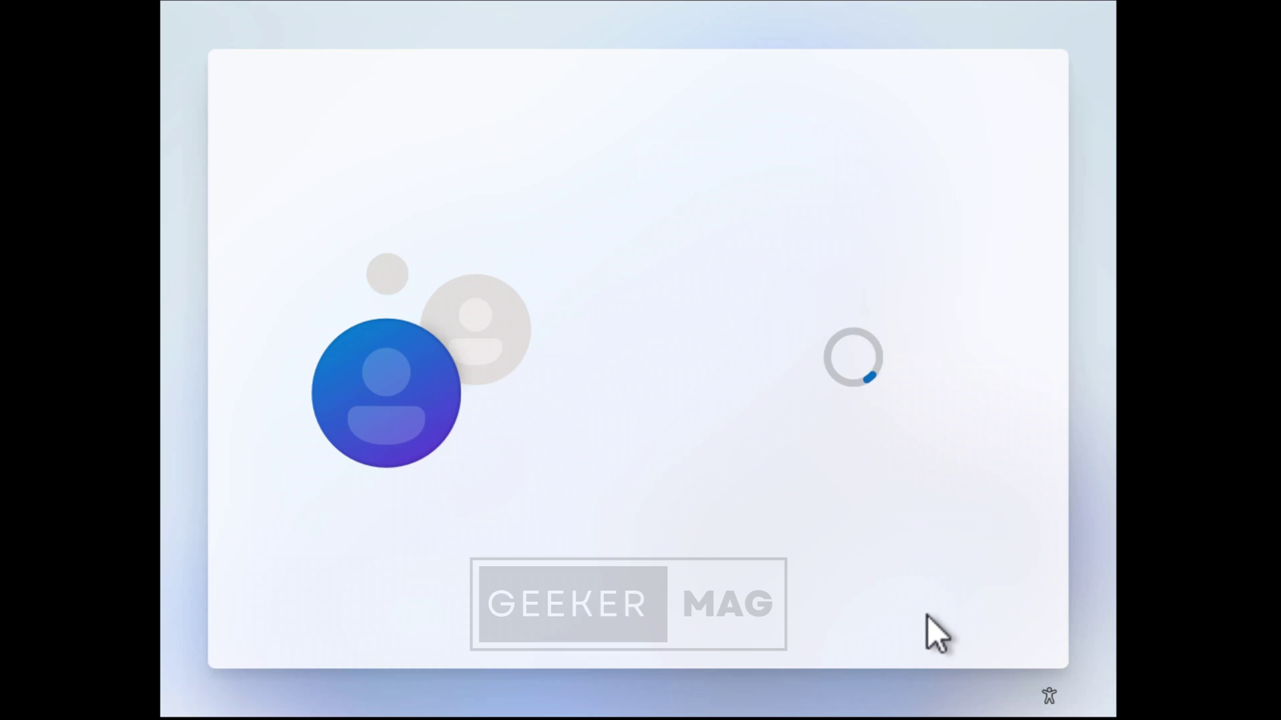
Accept the default privacy settings for the device.
{"action": "left_click", "coordinate": [928, 617]}
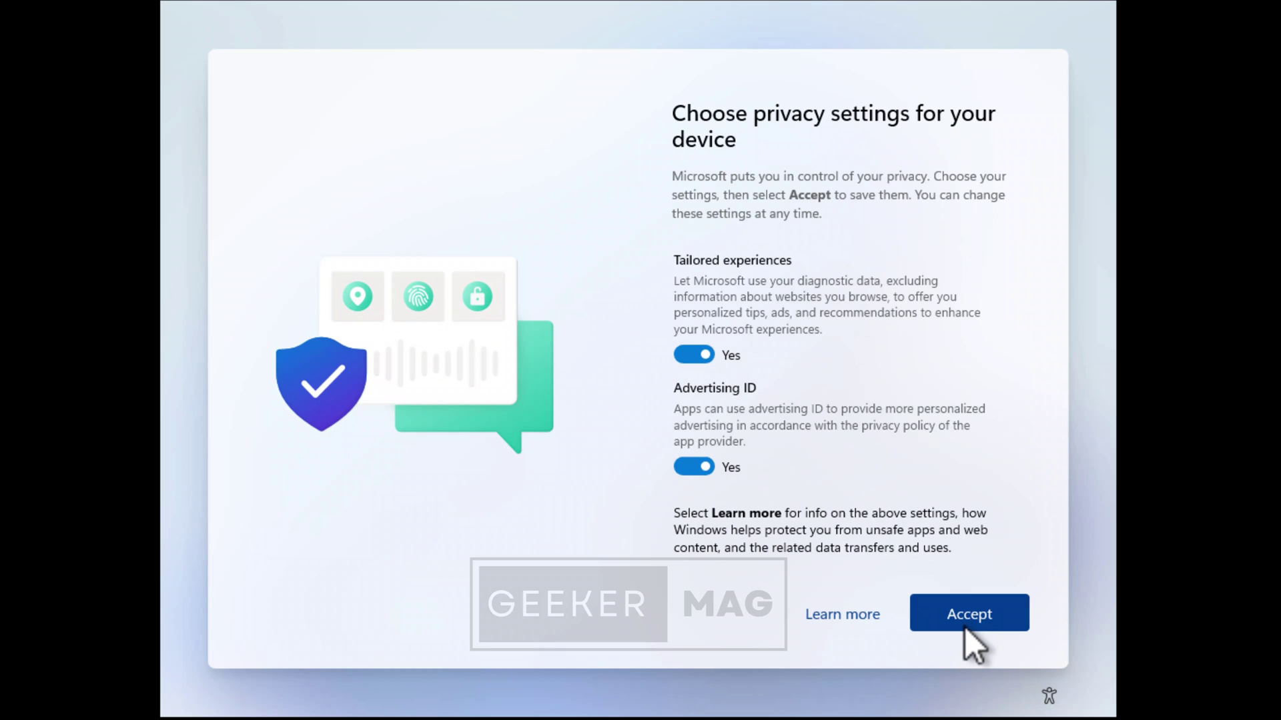
{"action": "left_click", "coordinate": [965, 629]}
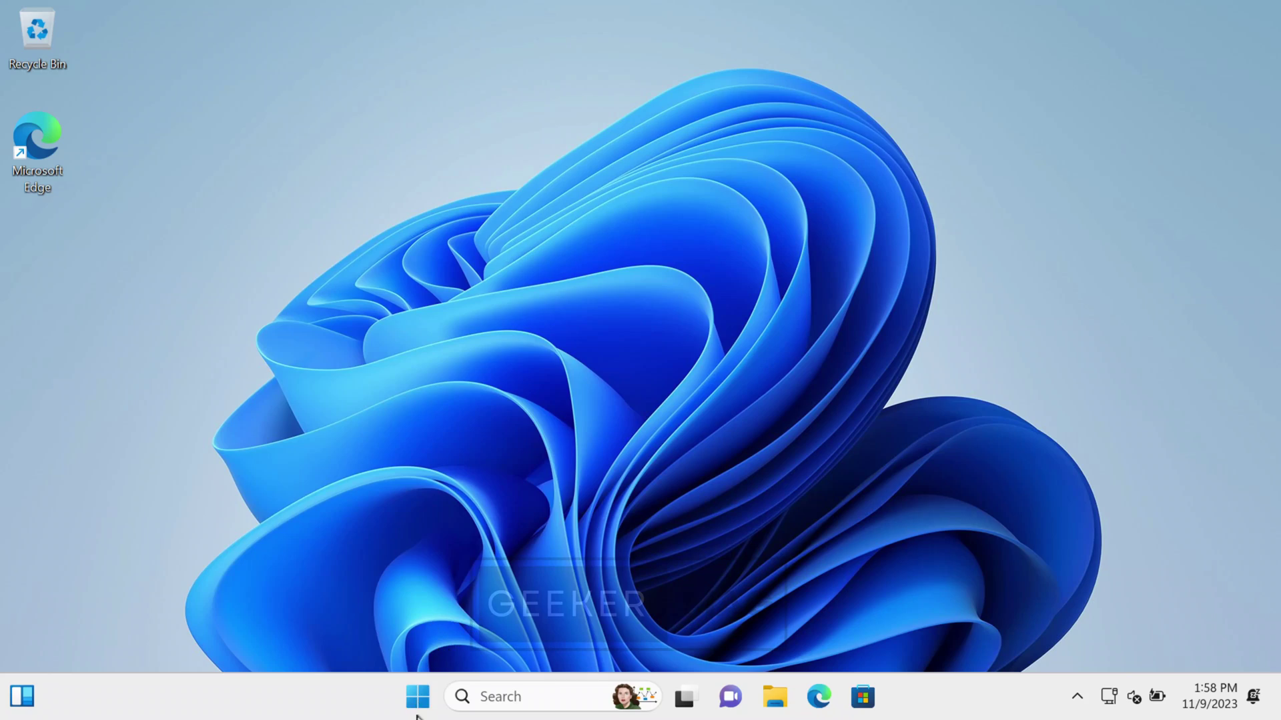
Open Settings from the Start context menu and view the account's Local Account administrator details.
{"action": "right_click", "coordinate": [419, 705]}
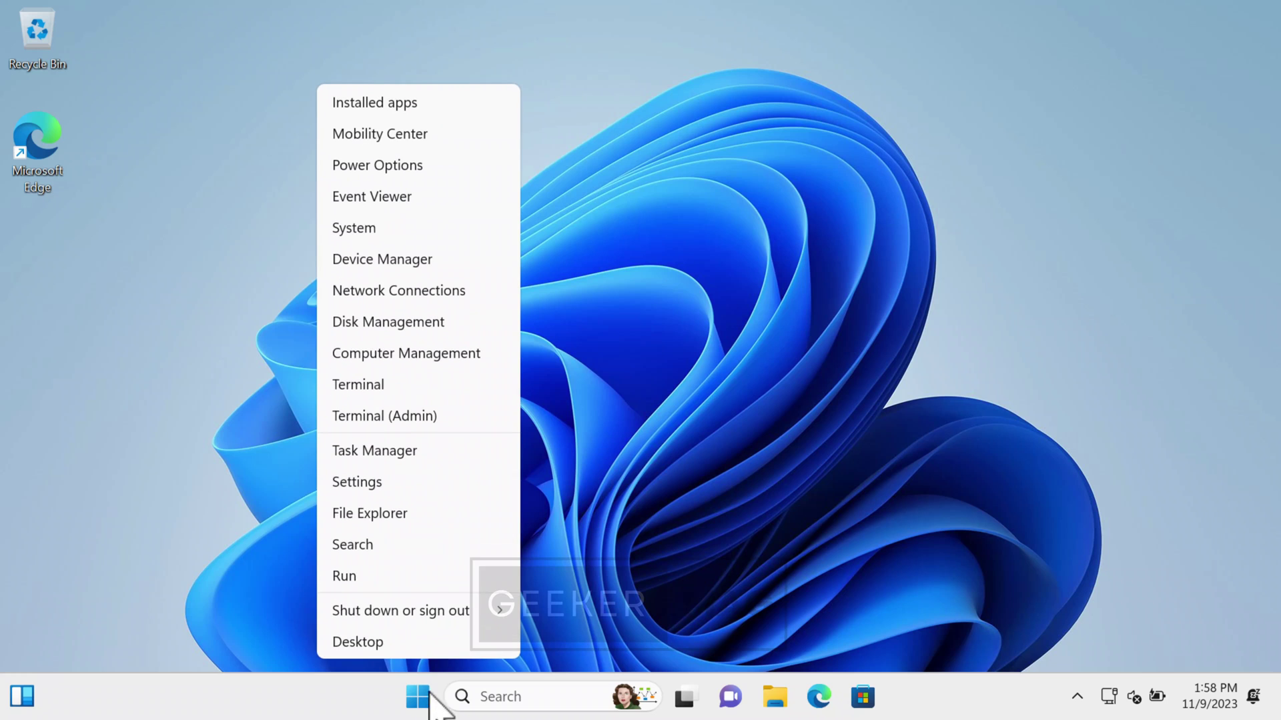
{"action": "left_click", "coordinate": [423, 487]}
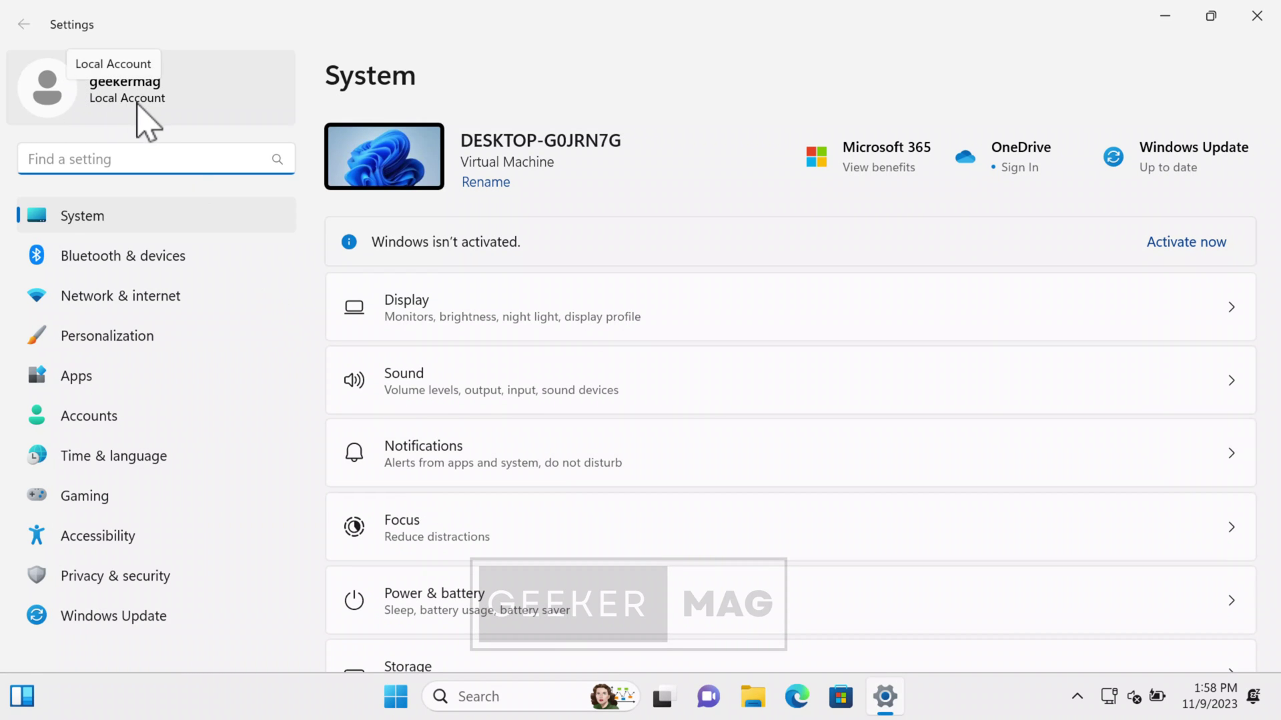
{"action": "left_click", "coordinate": [164, 127]}
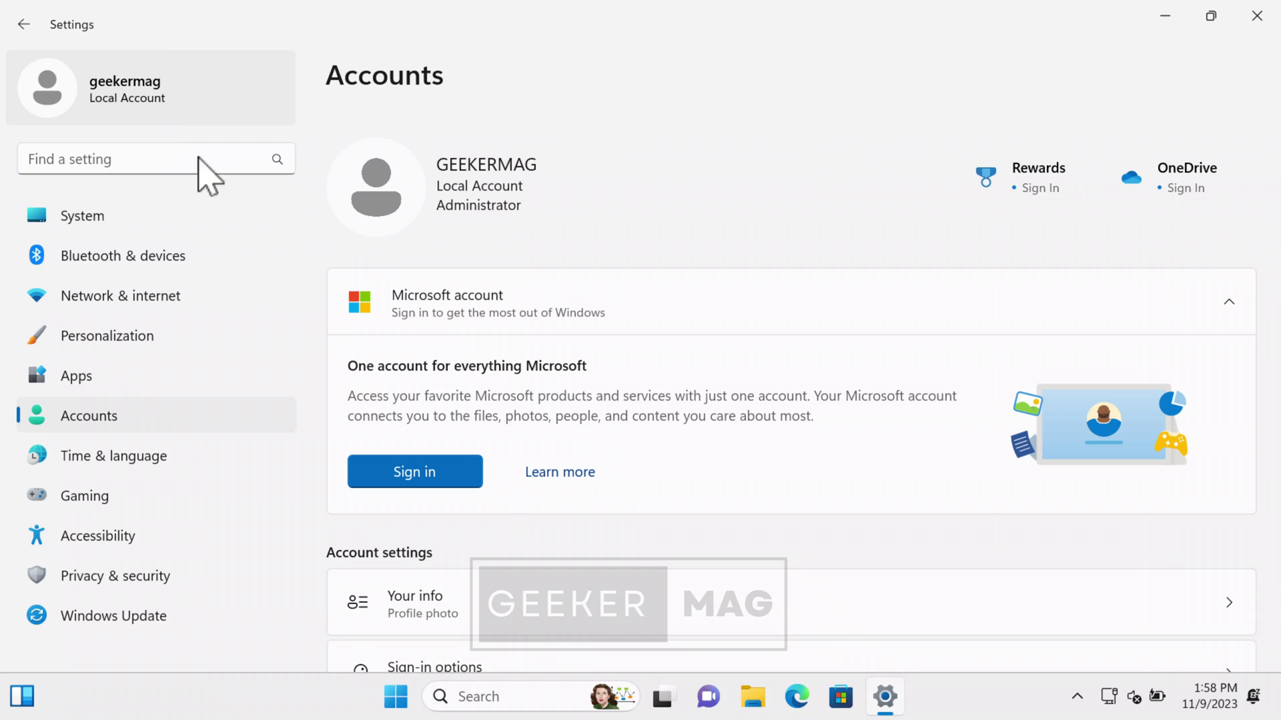